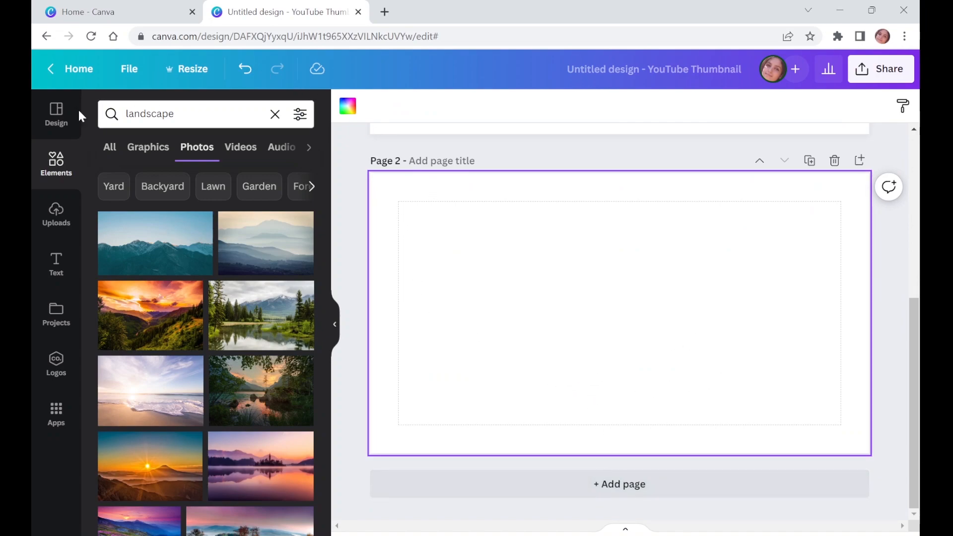
Step: Find photo frames by searching the elements for Frame and list all available frames
left_click(58, 169)
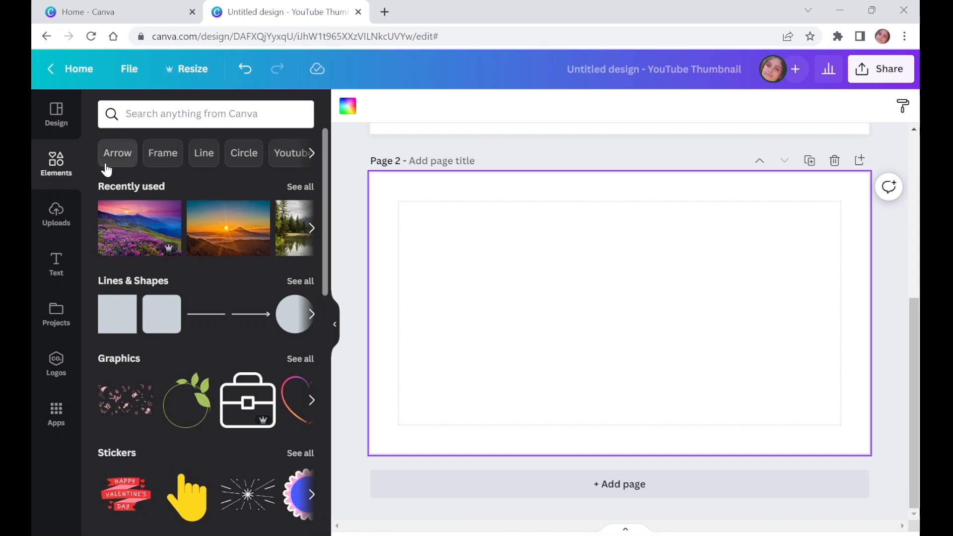
left_click(162, 155)
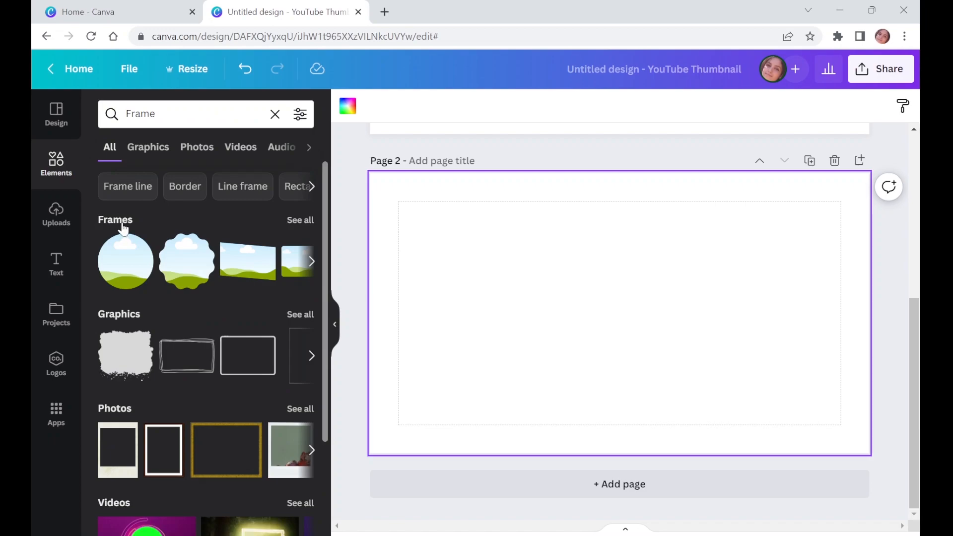
left_click(300, 224)
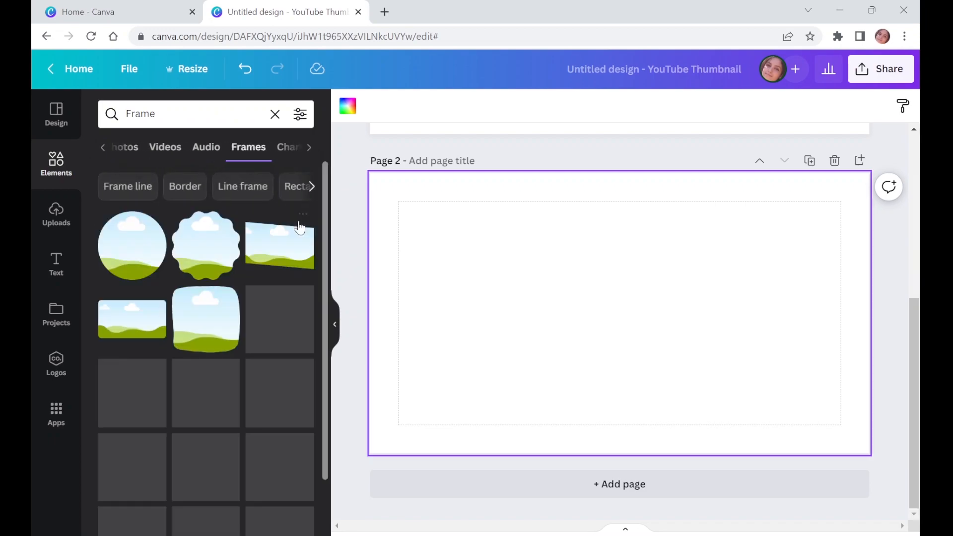
Step: Find the letter-shaped frames and add a letter T frame to page 2
scroll(238, 271, "down", 5)
scroll(239, 273, "down", 5)
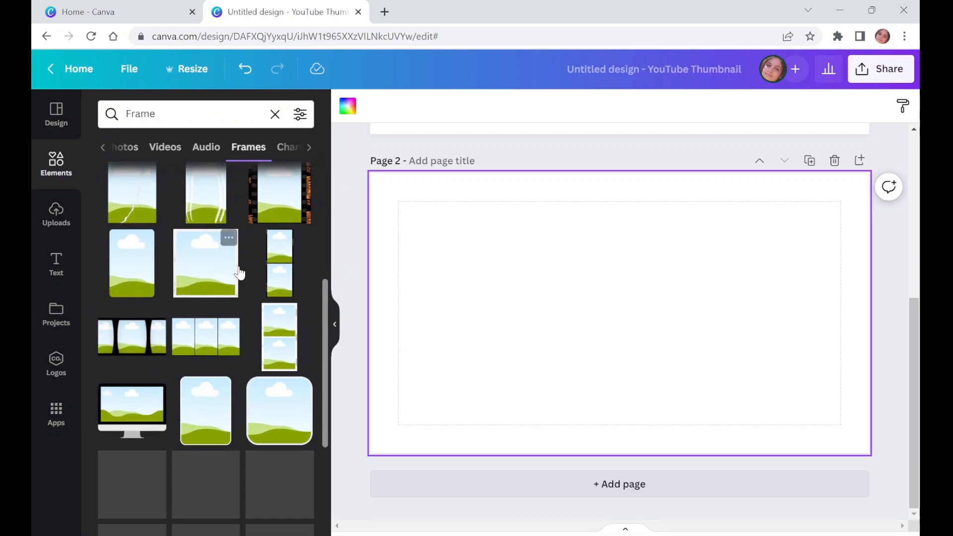
scroll(238, 273, "down", 6)
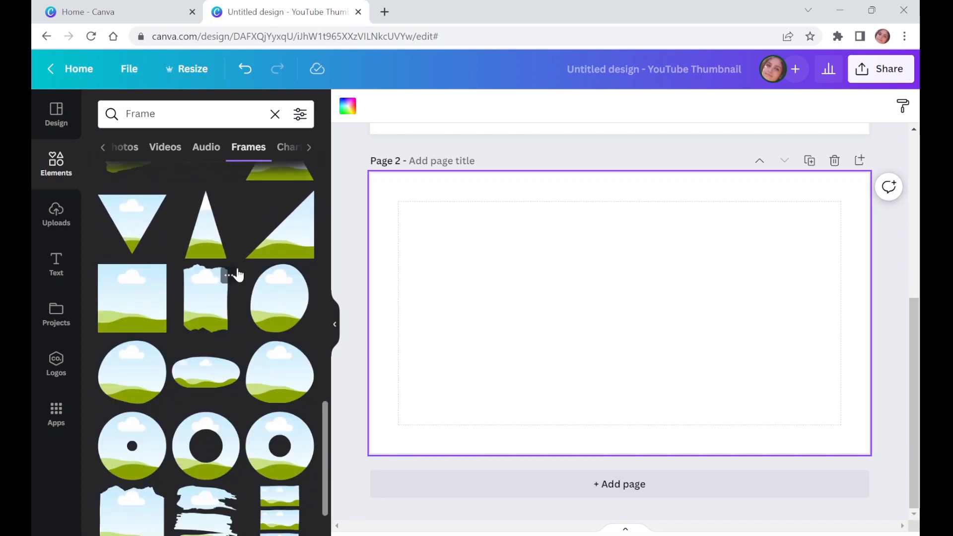
scroll(237, 274, "down", 8)
scroll(238, 282, "down", 8)
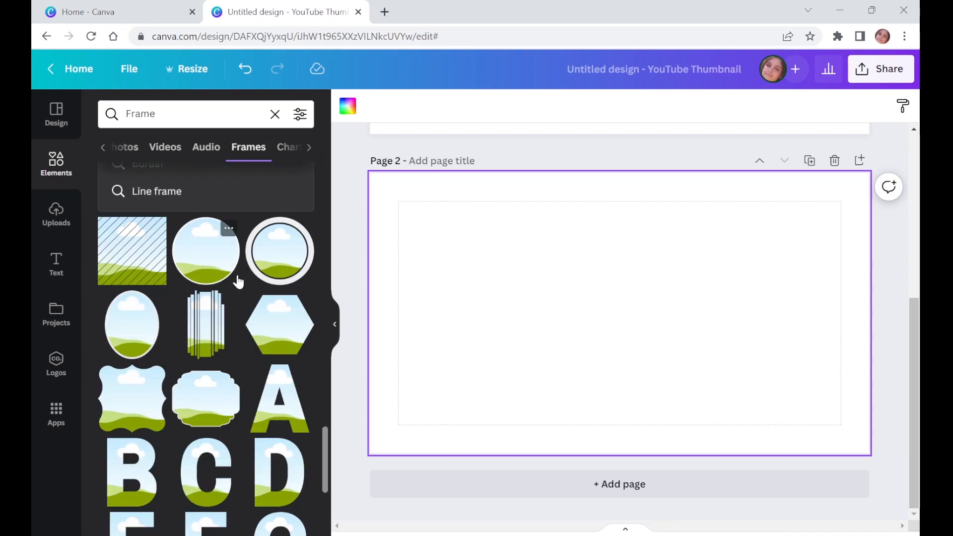
scroll(234, 285, "down", 4)
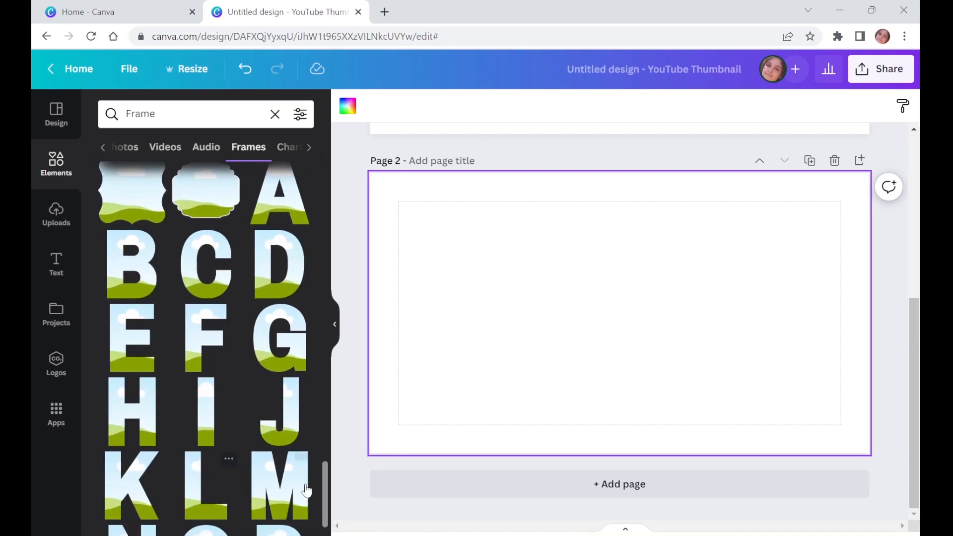
scroll(233, 327, "down", 3)
scroll(228, 396, "down", 3)
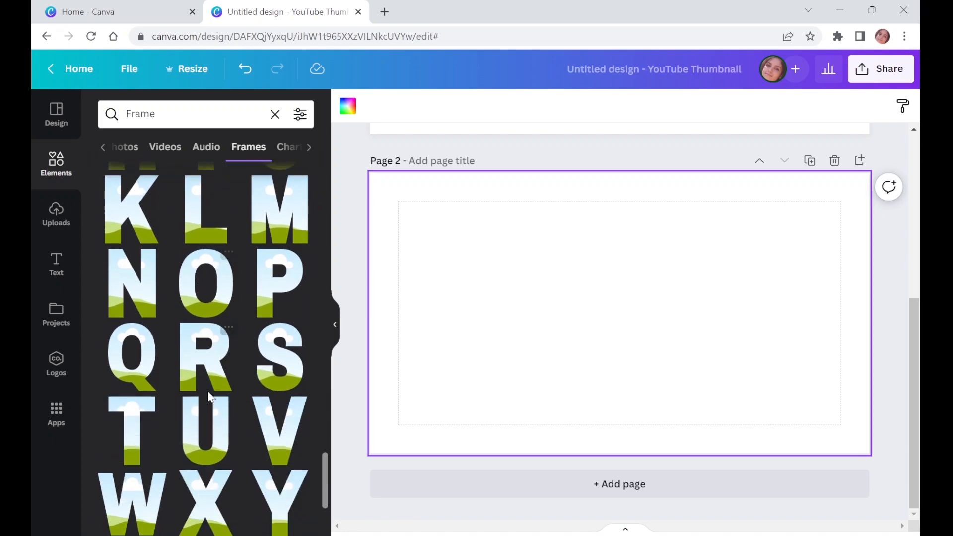
scroll(253, 307, "down", 3)
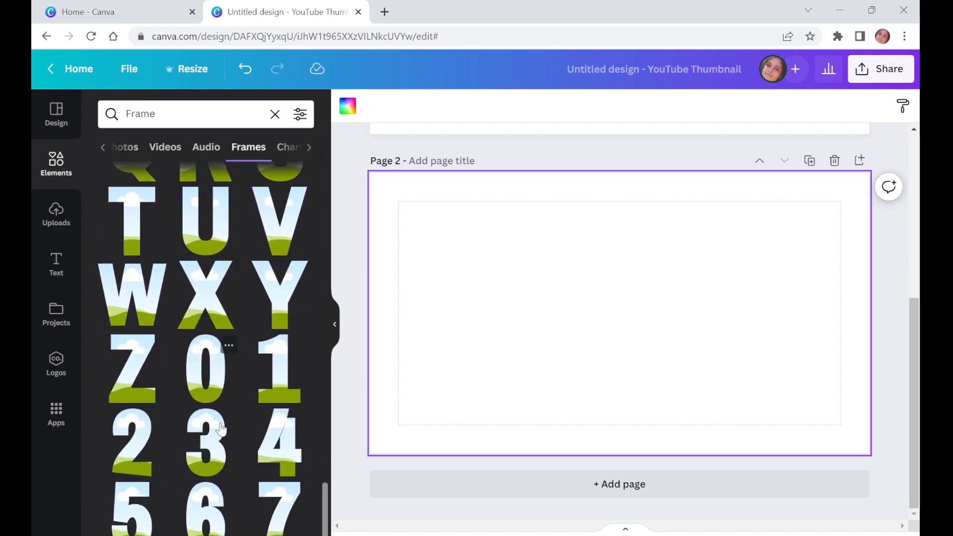
scroll(133, 365, "up", 3)
left_click(133, 365)
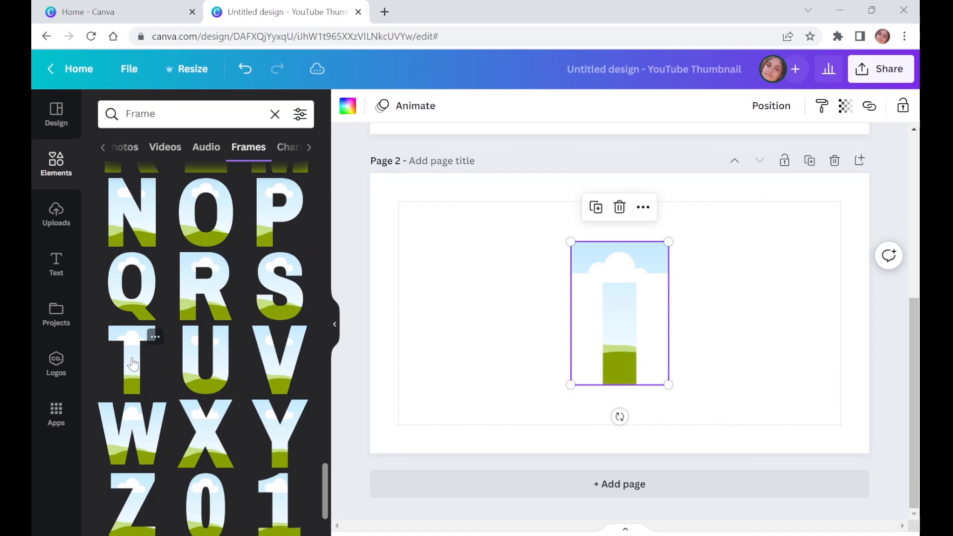
Step: Add letter E, letter X and a second letter T frame to page 2
scroll(133, 365, "up", 3)
scroll(196, 340, "up", 3)
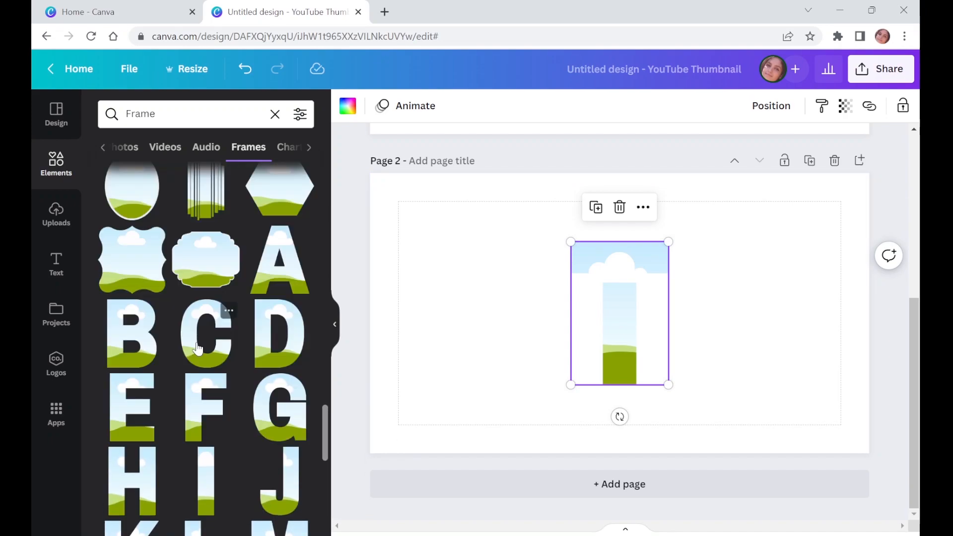
left_click(145, 414)
scroll(149, 413, "down", 5)
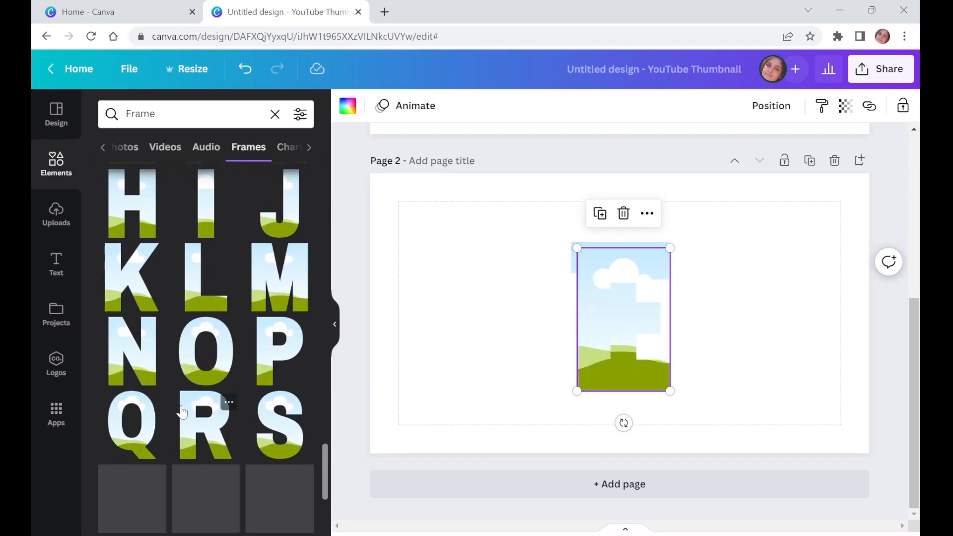
scroll(181, 412, "down", 4)
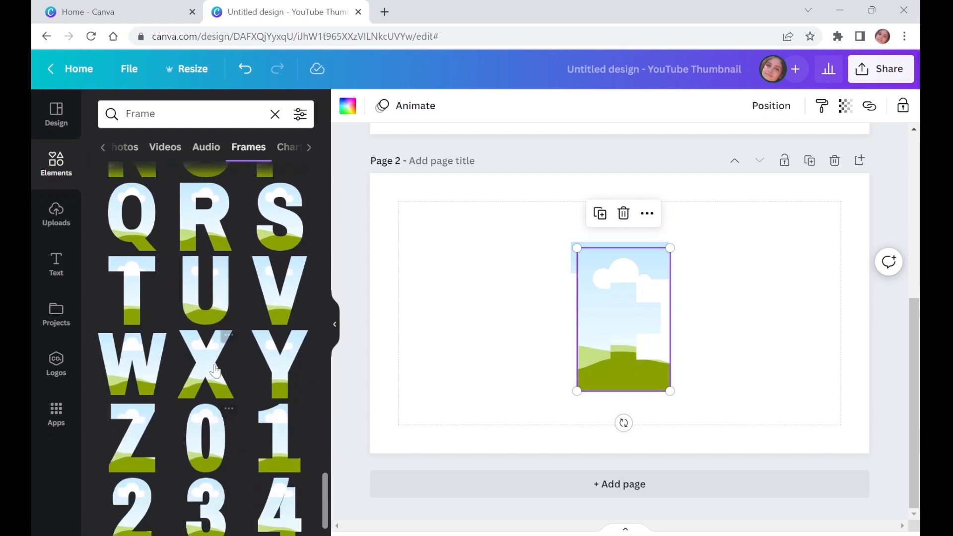
left_click(215, 367)
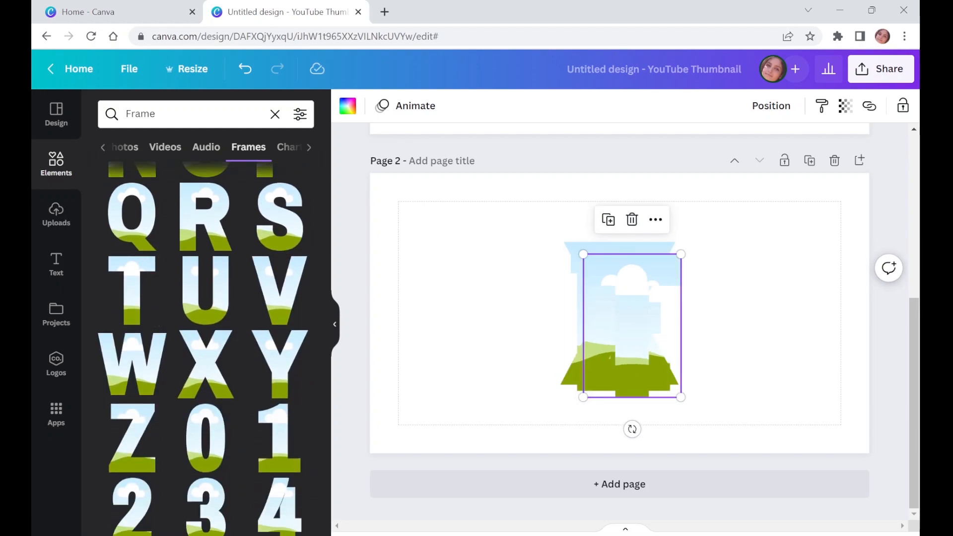
Step: Separate the stacked letter frames, placing a T at the page's left margin with the E right beside it
left_click_drag(616, 334, 691, 328)
left_click_drag(616, 339, 452, 343)
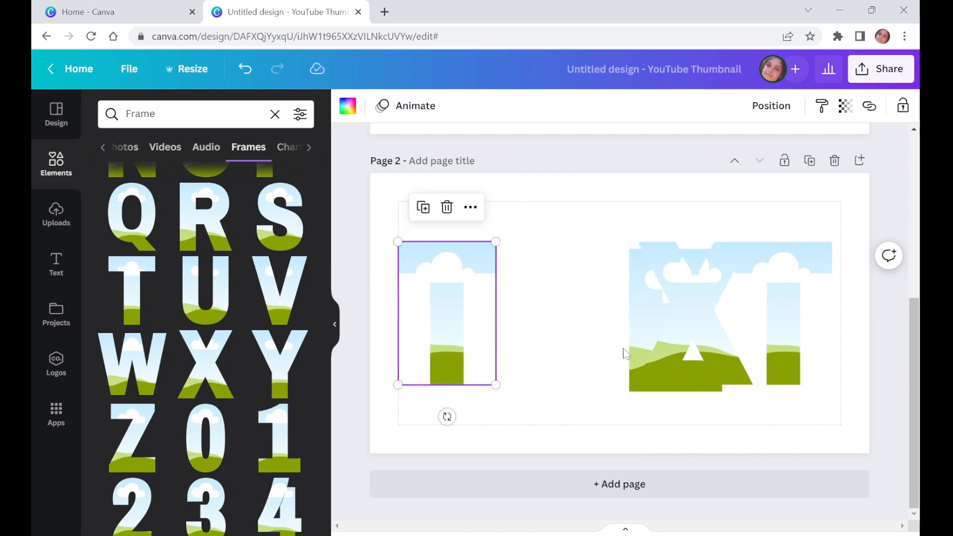
left_click(645, 354)
left_click_drag(645, 354, 520, 368)
left_click(638, 376)
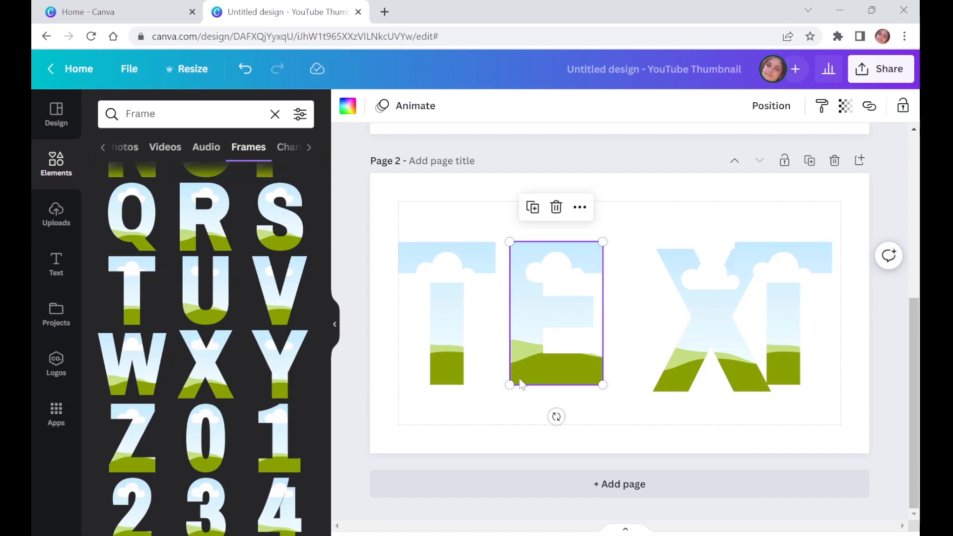
Step: Check the margins option in the design's view settings
left_click(142, 79)
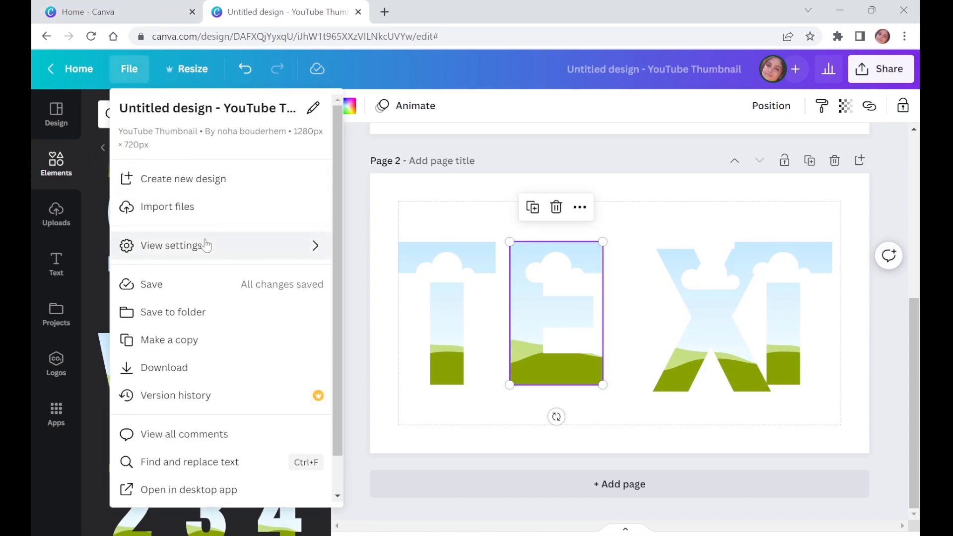
left_click(297, 252)
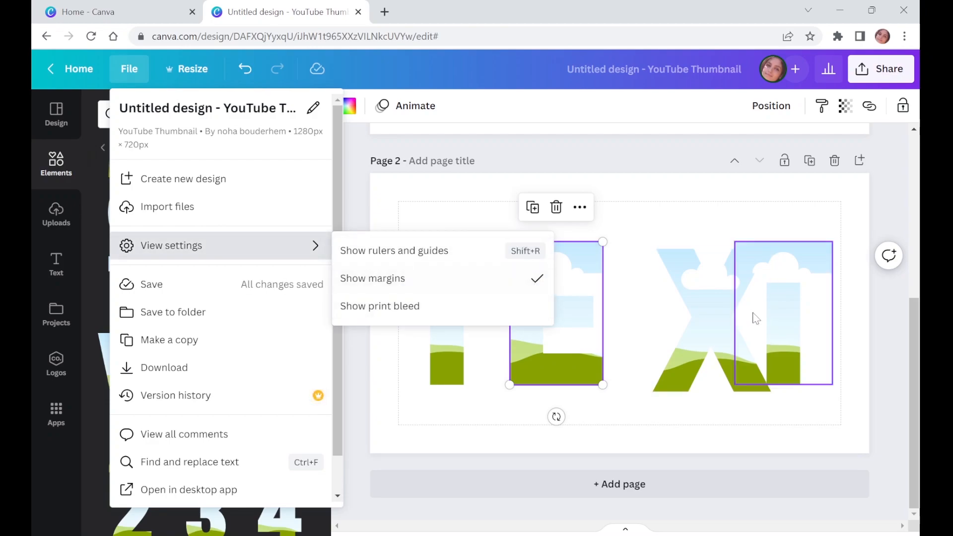
Step: Line up the X and the last T after the E and even out the spacing so TEXT fits within the margins
left_click_drag(713, 315, 671, 304)
left_click_drag(762, 317, 781, 317)
left_click(768, 426)
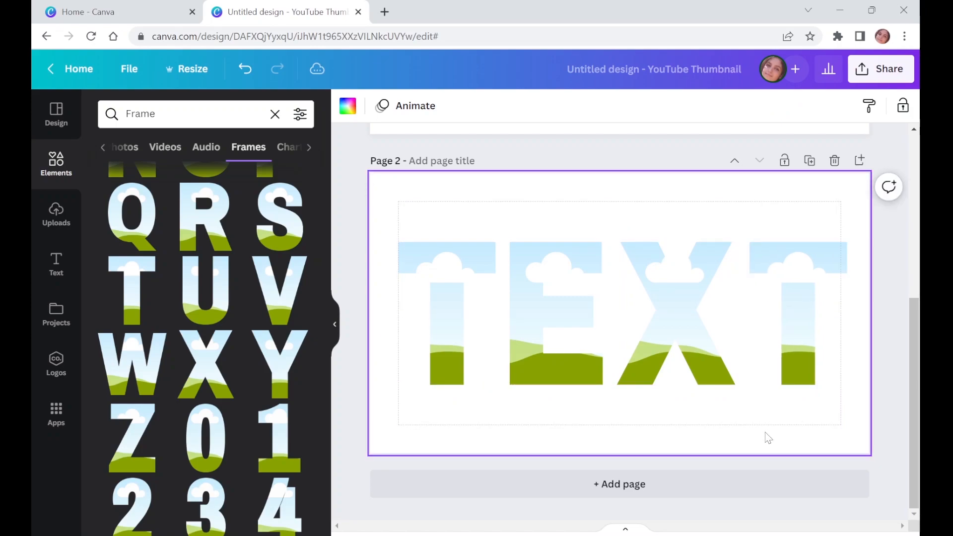
left_click_drag(554, 356, 549, 357)
left_click_drag(645, 358, 633, 361)
left_click_drag(778, 355, 765, 357)
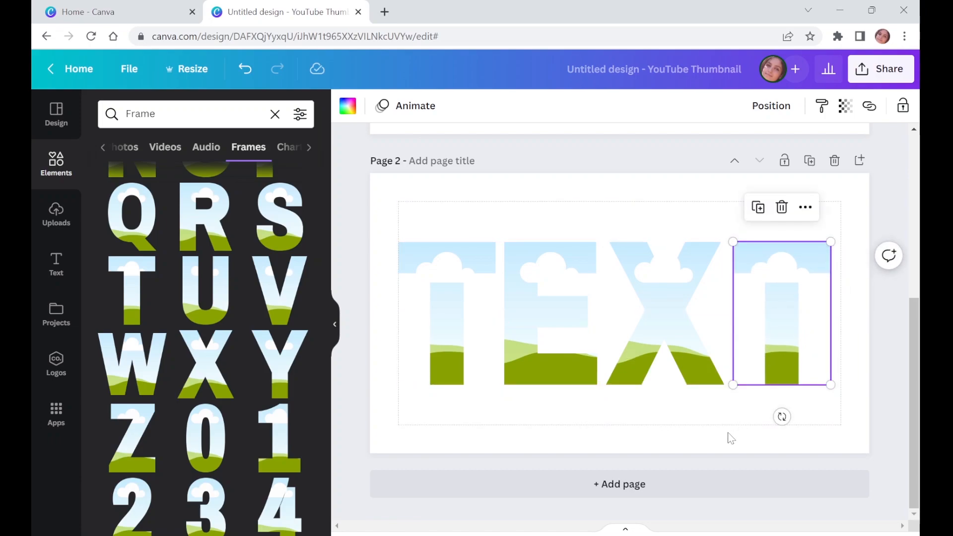
left_click(718, 428)
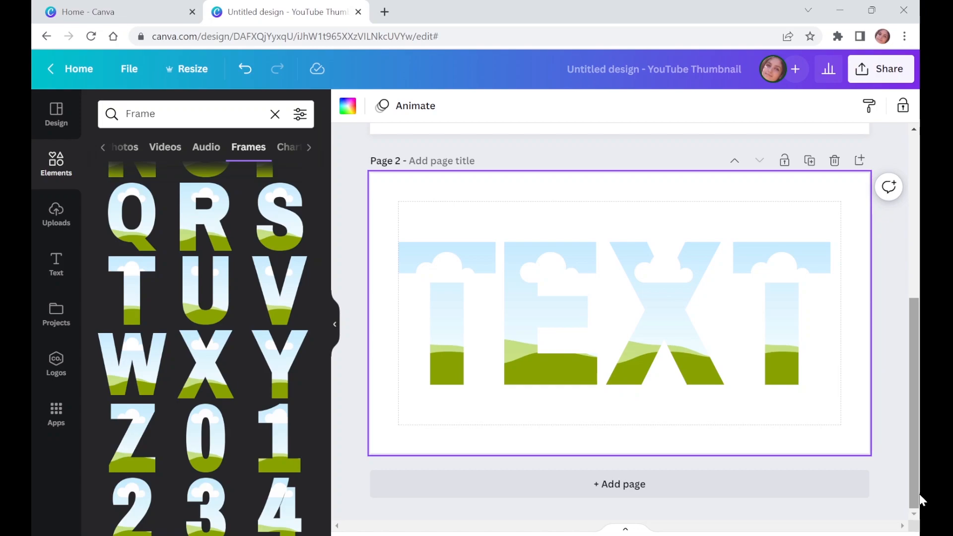
Step: Search the elements for landscape and show only photos
left_click(453, 359)
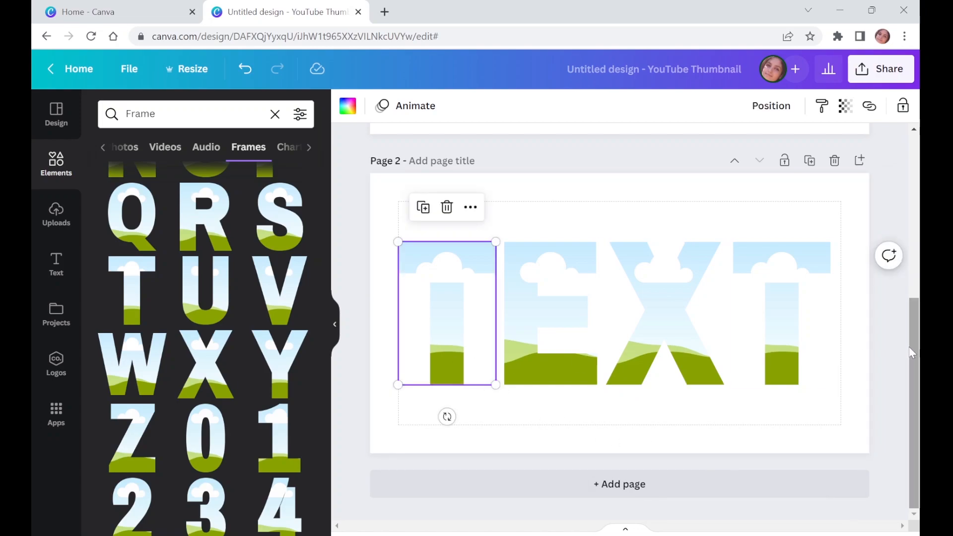
left_click(274, 115)
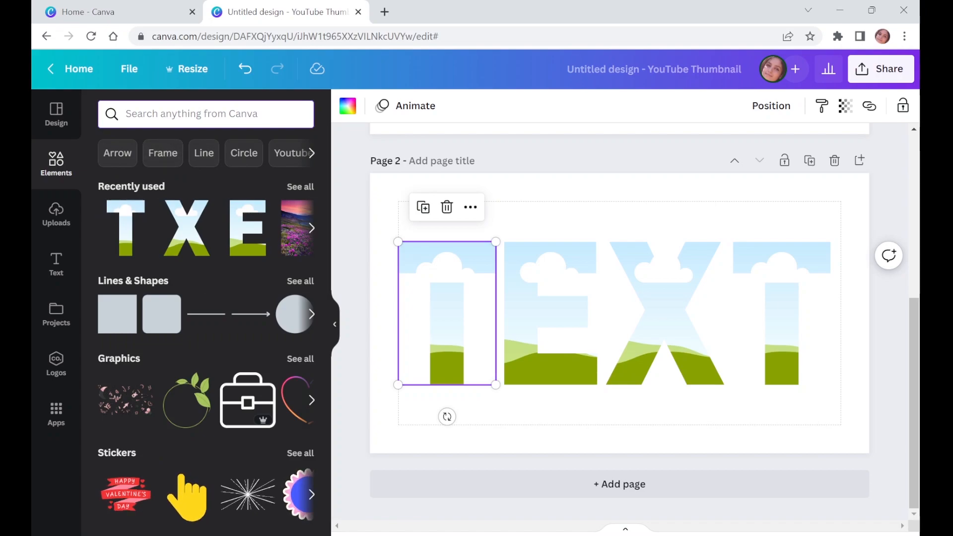
type("la")
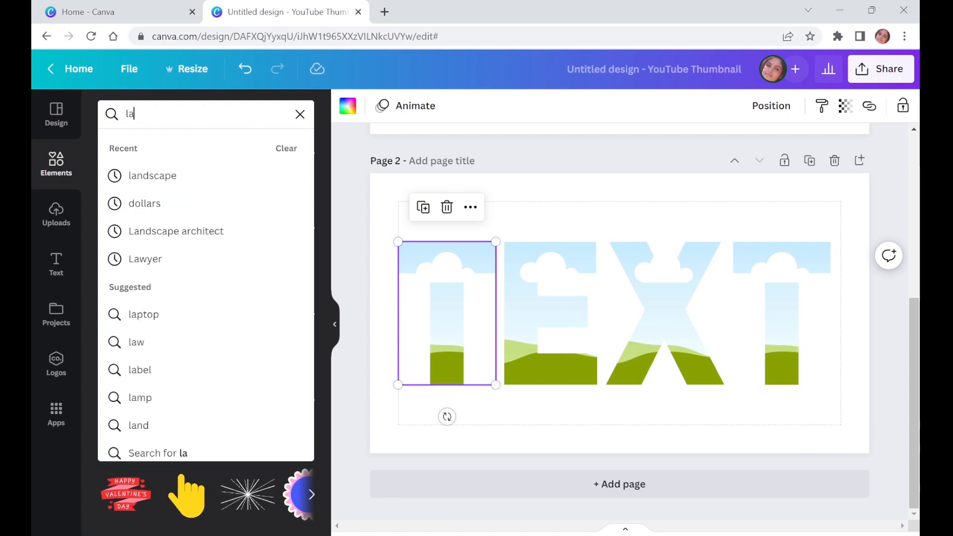
left_click(142, 176)
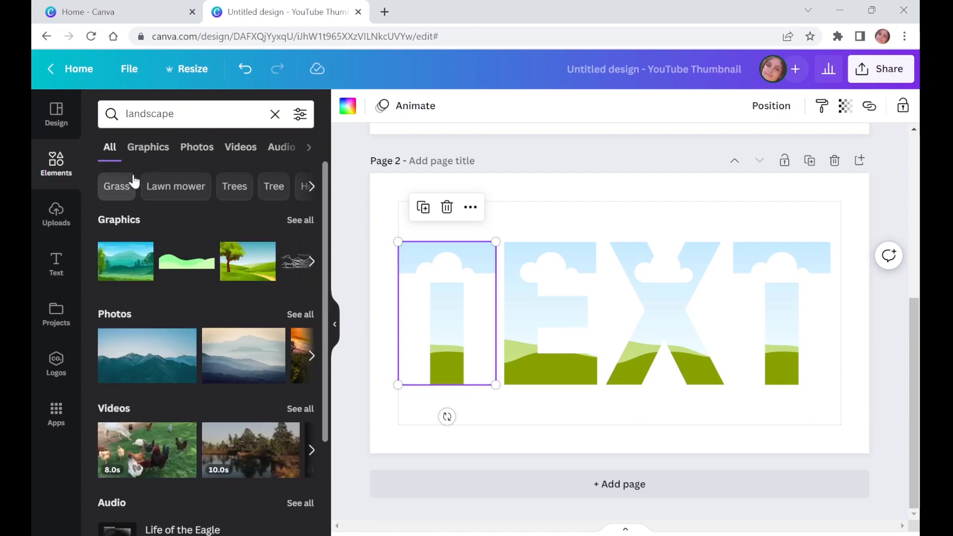
left_click(197, 148)
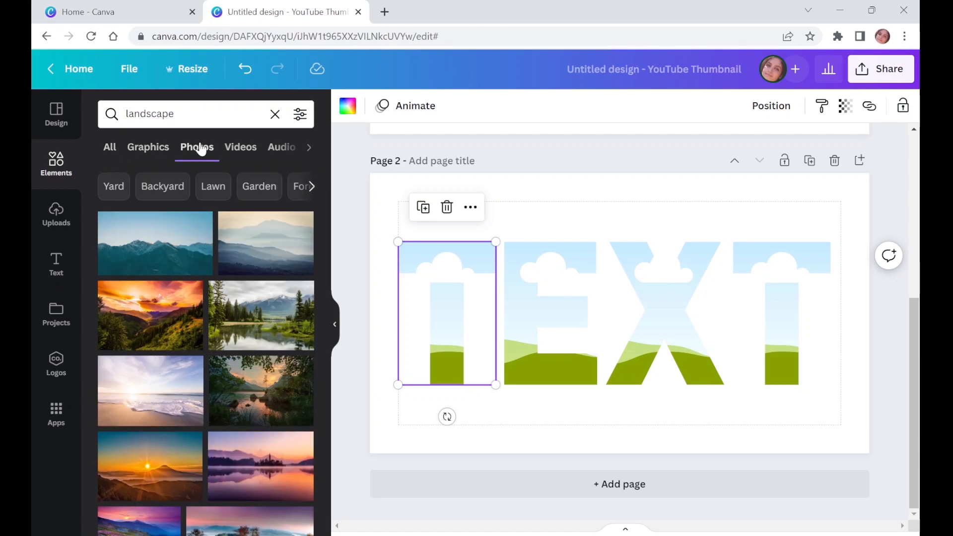
Step: Fill the T, E, X and T frames with the orange sunset valley, pine lake, mountain sunrise and purple flower meadow photos respectively
left_click_drag(153, 333, 438, 264)
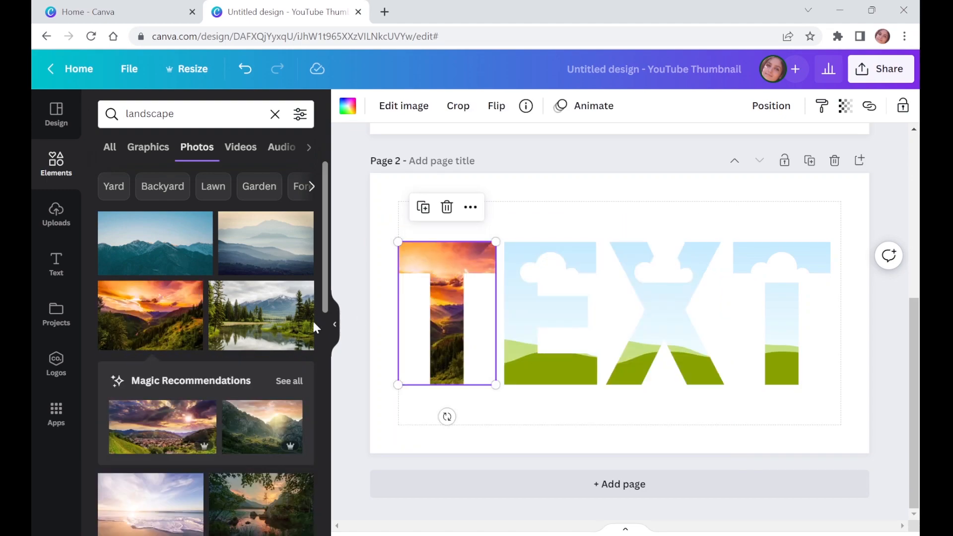
left_click_drag(281, 324, 532, 261)
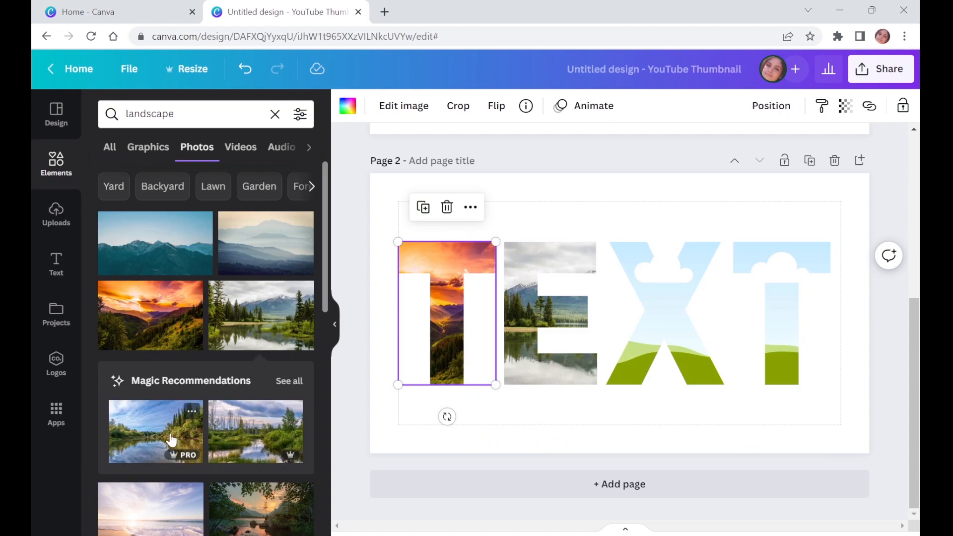
scroll(170, 440, "down", 2)
scroll(170, 440, "down", 3)
left_click_drag(140, 386, 645, 261)
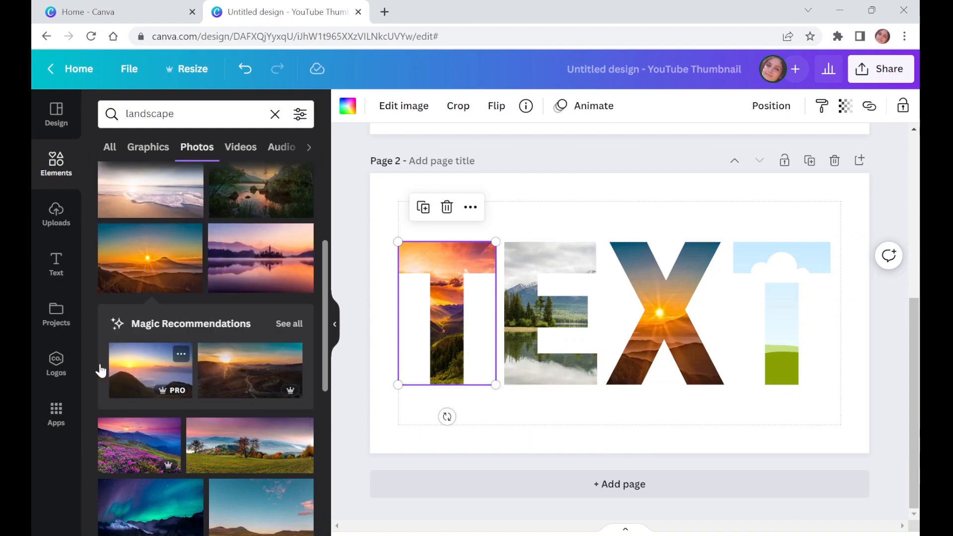
left_click_drag(131, 457, 760, 260)
left_click(499, 449)
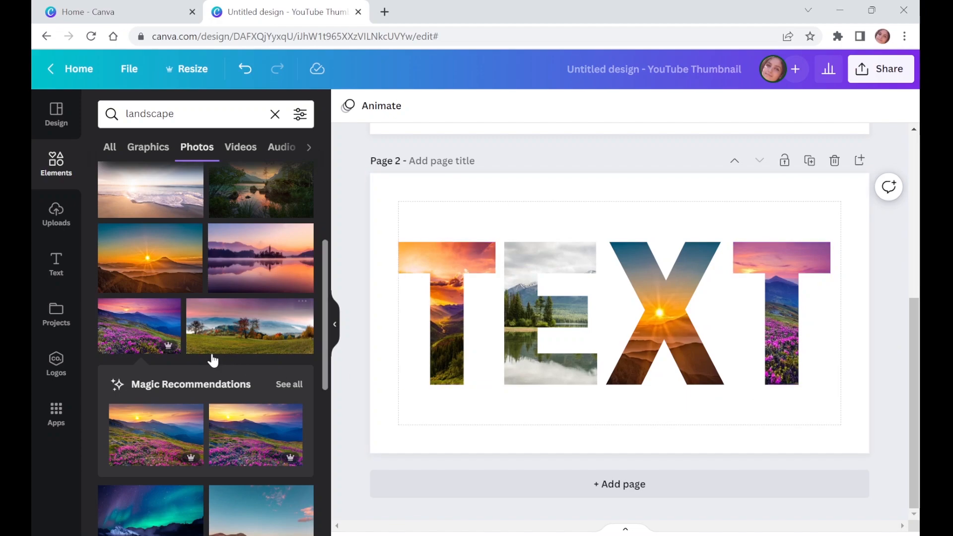
Step: Apply the orange sunset valley photo to the first T again and shift the image left inside its frame
scroll(210, 358, "up", 5)
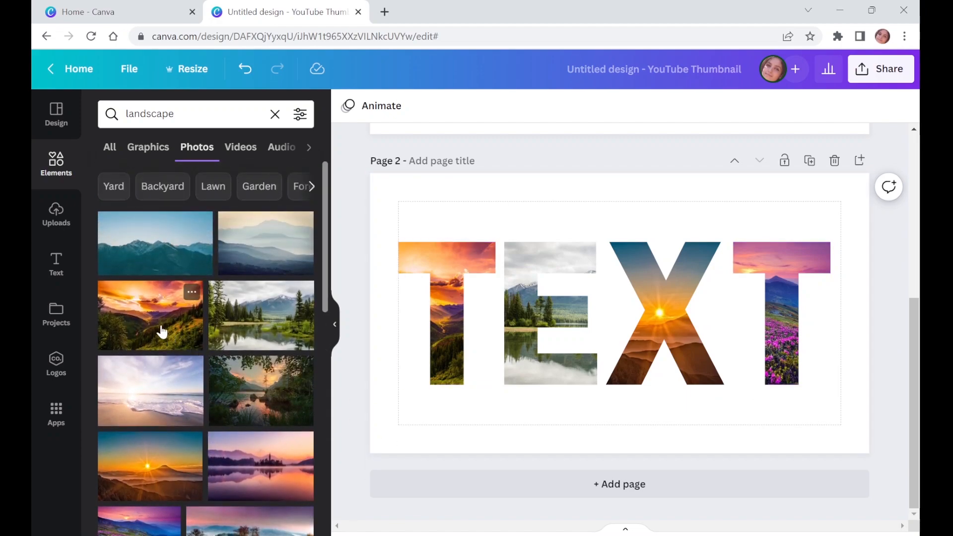
left_click_drag(159, 330, 496, 261)
double_click(455, 266)
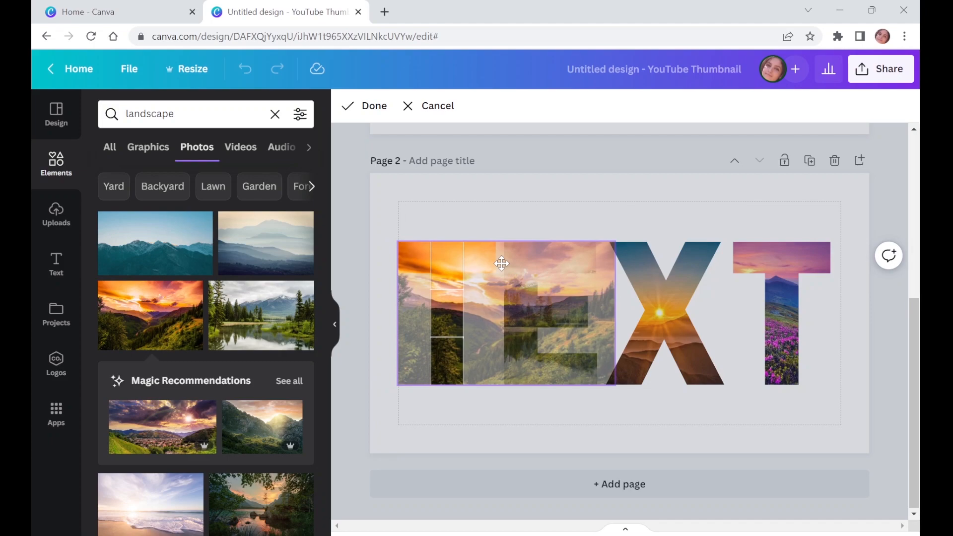
left_click_drag(501, 263, 503, 262)
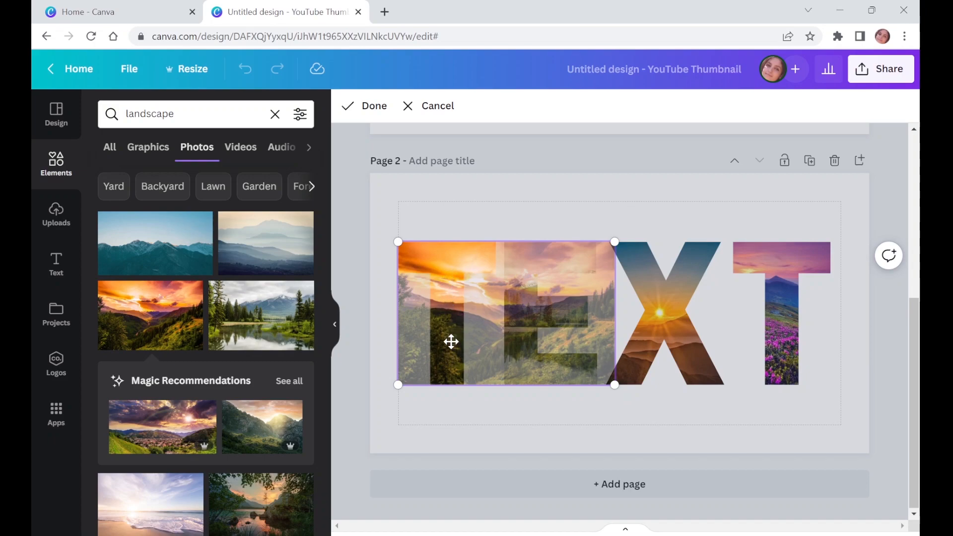
left_click_drag(448, 259, 320, 252)
left_click(440, 205)
left_click(485, 206)
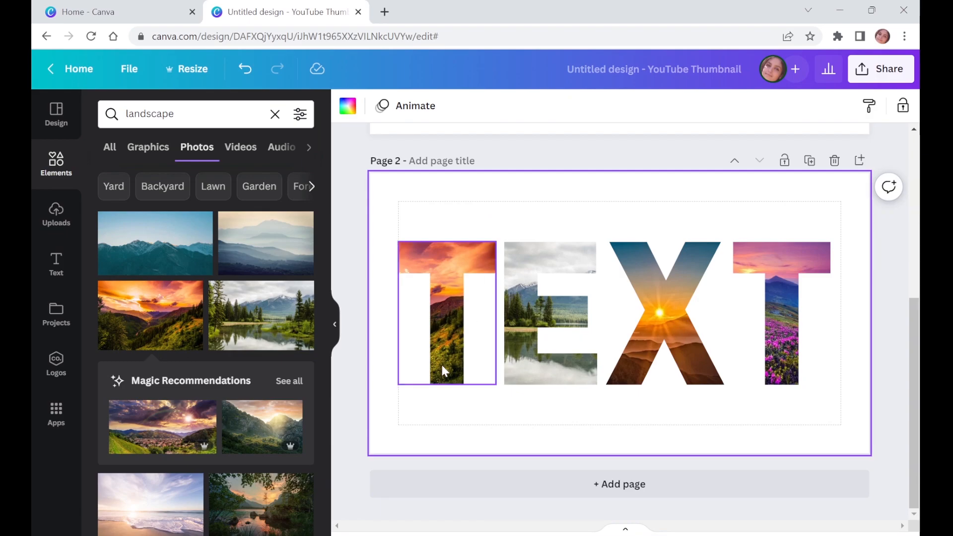
Step: Fill the first T with the recommended purple sunset village photo and shift the image right until its left edge meets the letter's left edge
left_click_drag(162, 429, 578, 254)
double_click(449, 257)
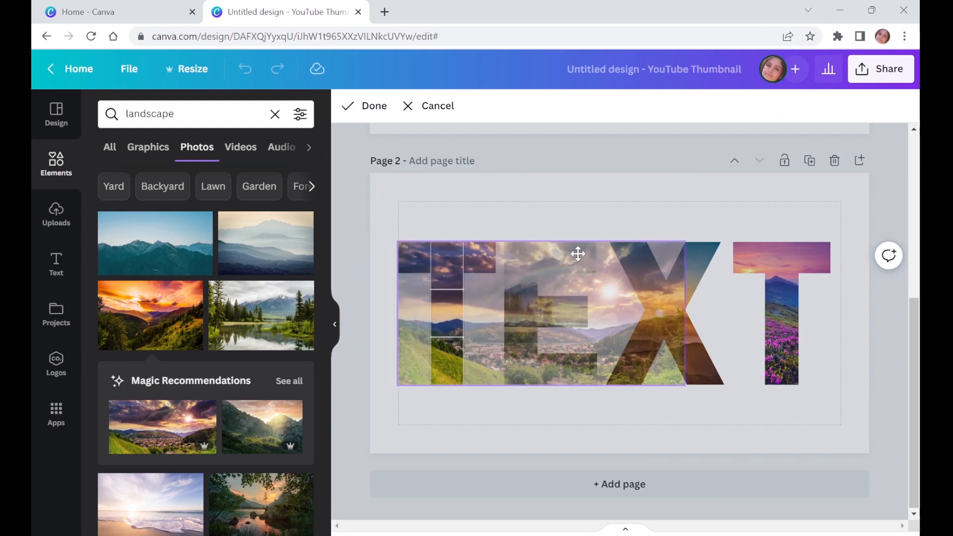
left_click_drag(579, 254, 583, 255)
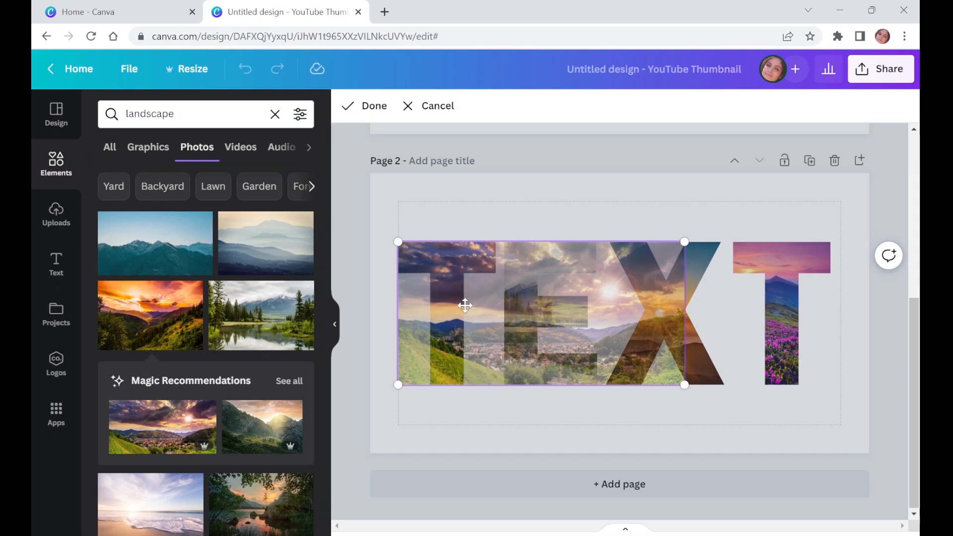
left_click(559, 206)
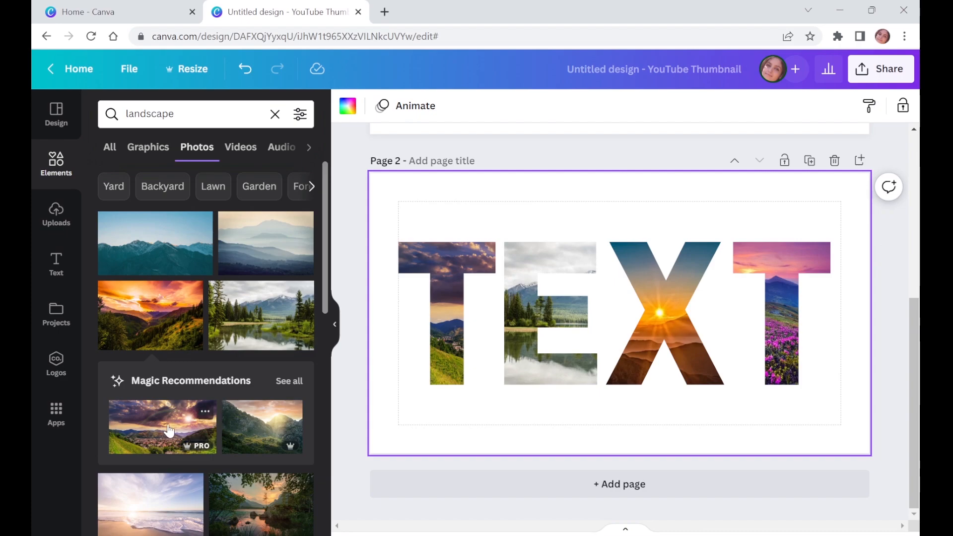
Step: Fill the E with the same purple sunset village photo, keeping the middle portion of the image inside the frame
left_click_drag(166, 431, 516, 262)
double_click(532, 257)
left_click(579, 201)
left_click(574, 207)
left_click(575, 207)
left_click(573, 193)
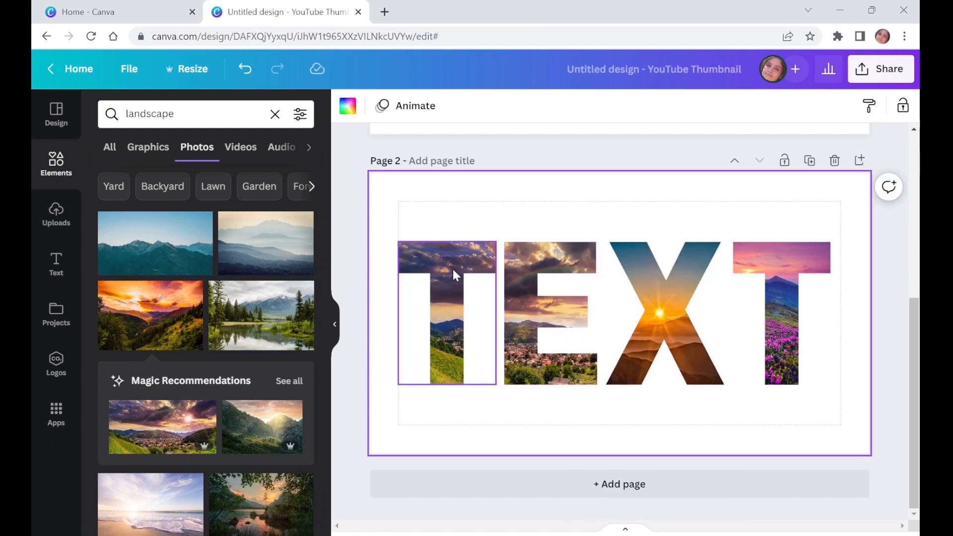
Step: Move the E up against the first T to compare how the photo continues, and return it to its original spacing
left_click_drag(508, 272, 502, 270)
left_click(630, 219)
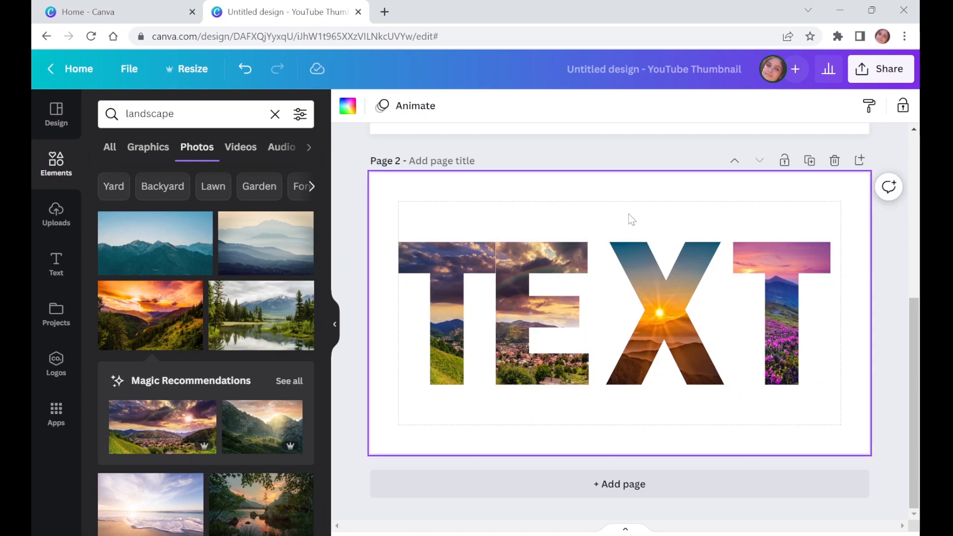
left_click(513, 283)
left_click_drag(513, 283, 519, 283)
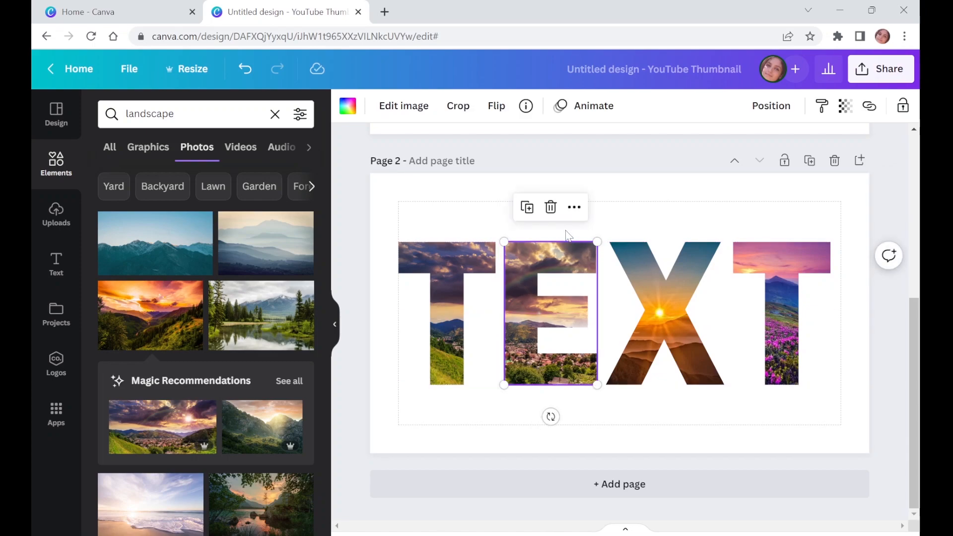
Step: Fill the X with the same village photo and shift the image left until its right edge meets the letter's right edge
left_click_drag(124, 437, 630, 264)
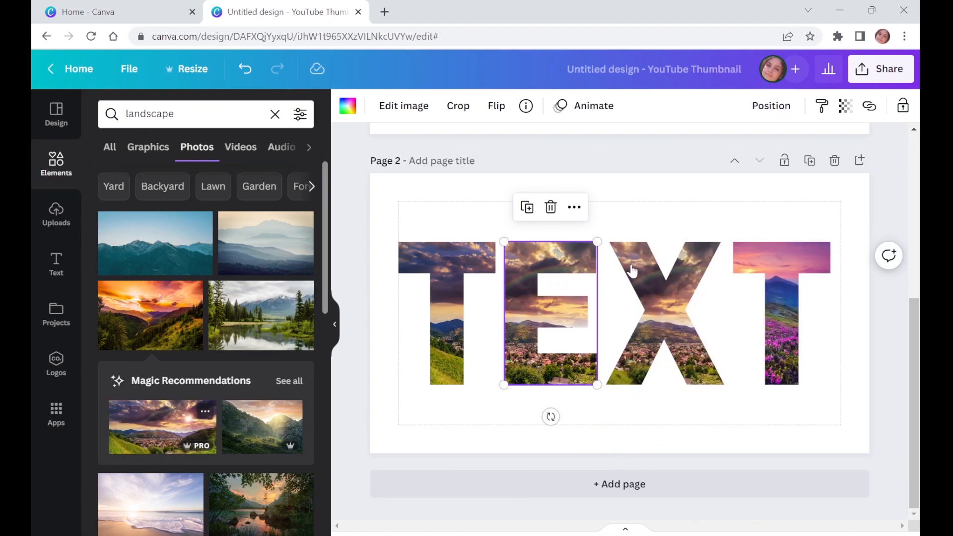
double_click(630, 264)
left_click_drag(626, 266, 474, 273)
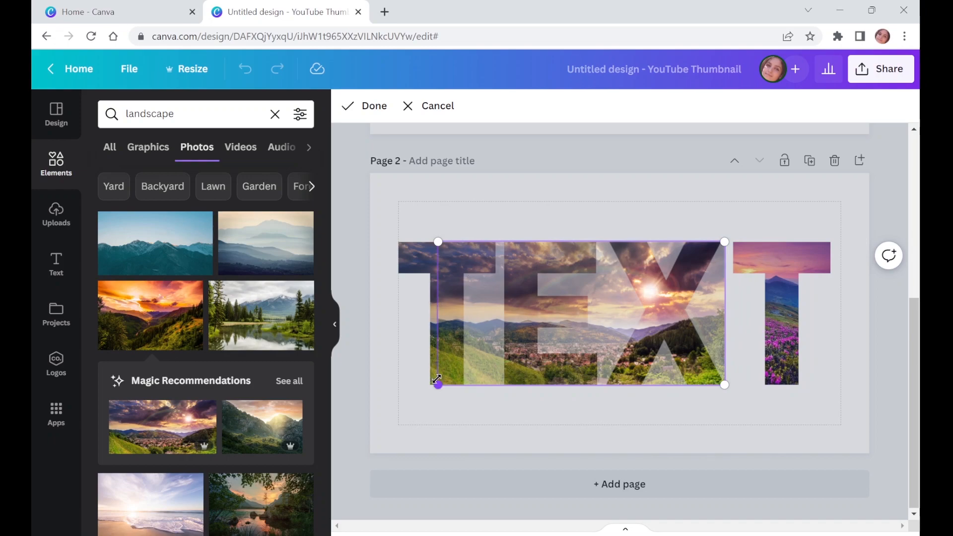
left_click(636, 229)
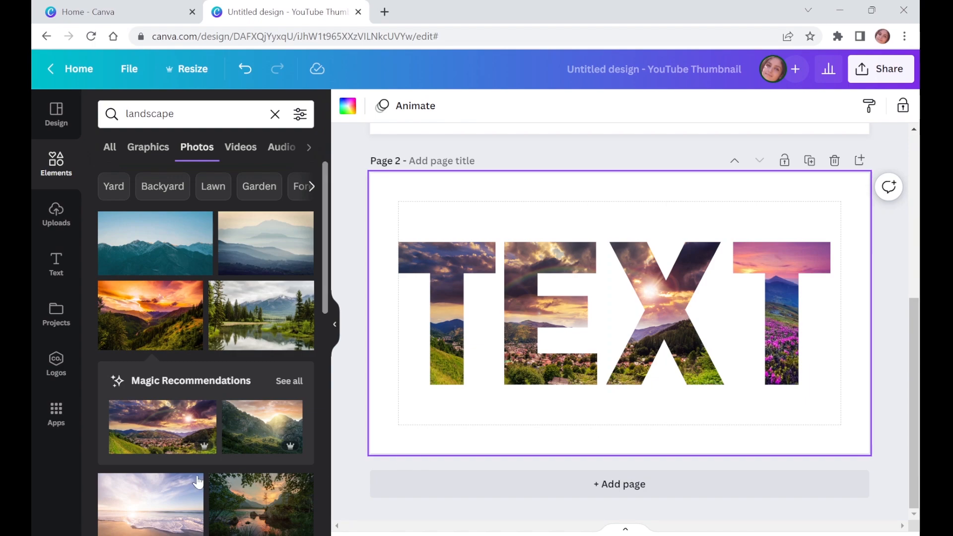
Step: Fill the last T with the same village photo and shift the image left so its right edge lines up with the letter's right edge
left_click_drag(188, 437, 617, 256)
left_click(761, 255)
double_click(759, 255)
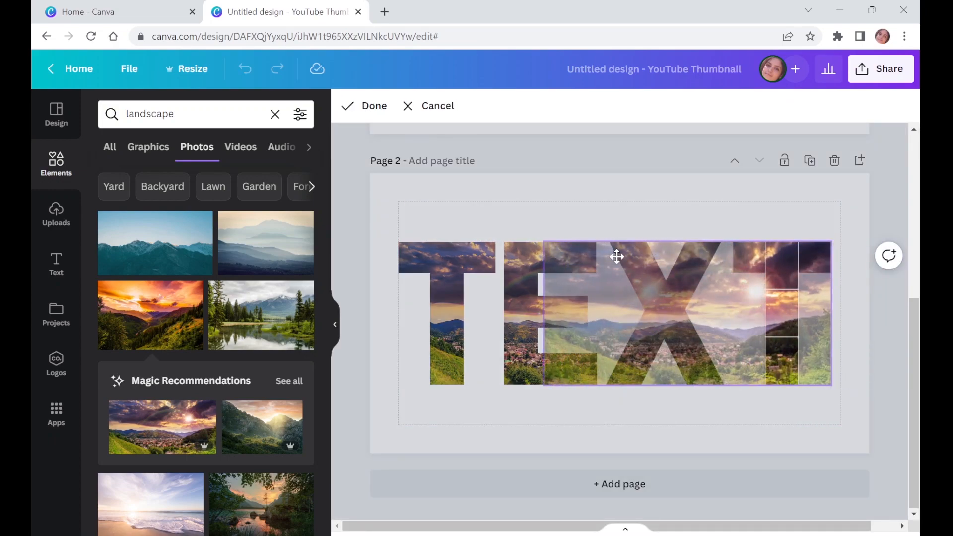
left_click(621, 229)
left_click(621, 230)
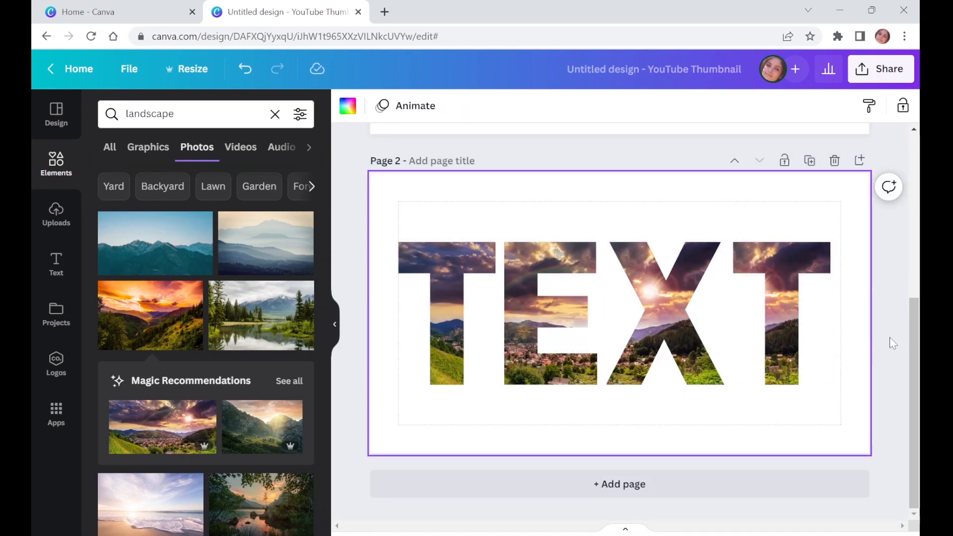